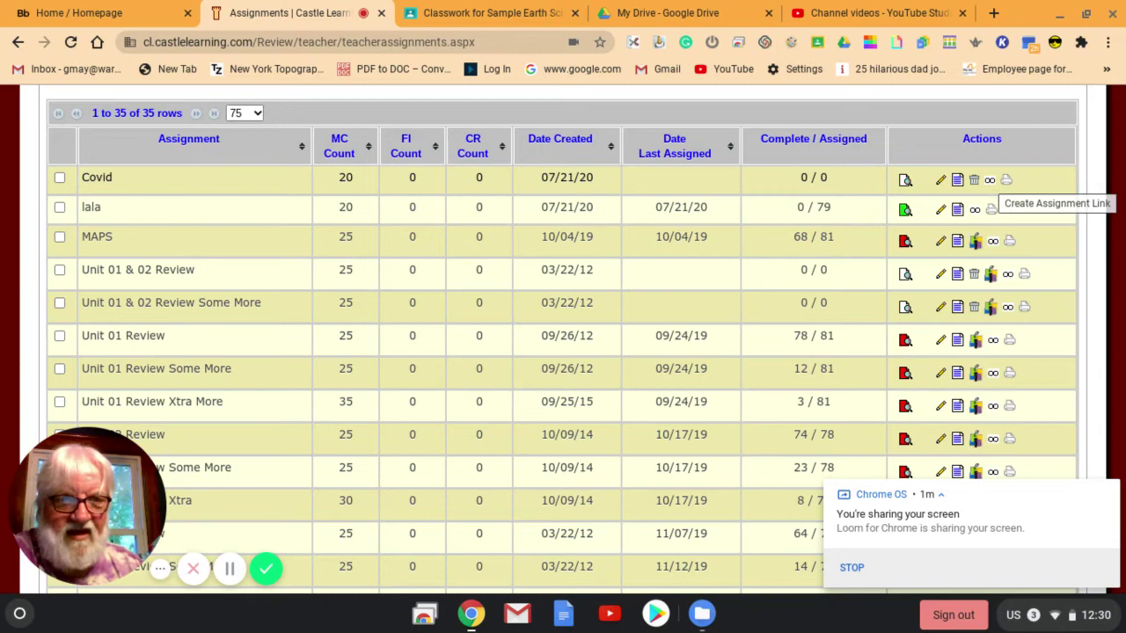
Set the Covid link to Always available with randomized question order, math tools and display-language changing.
click(990, 181)
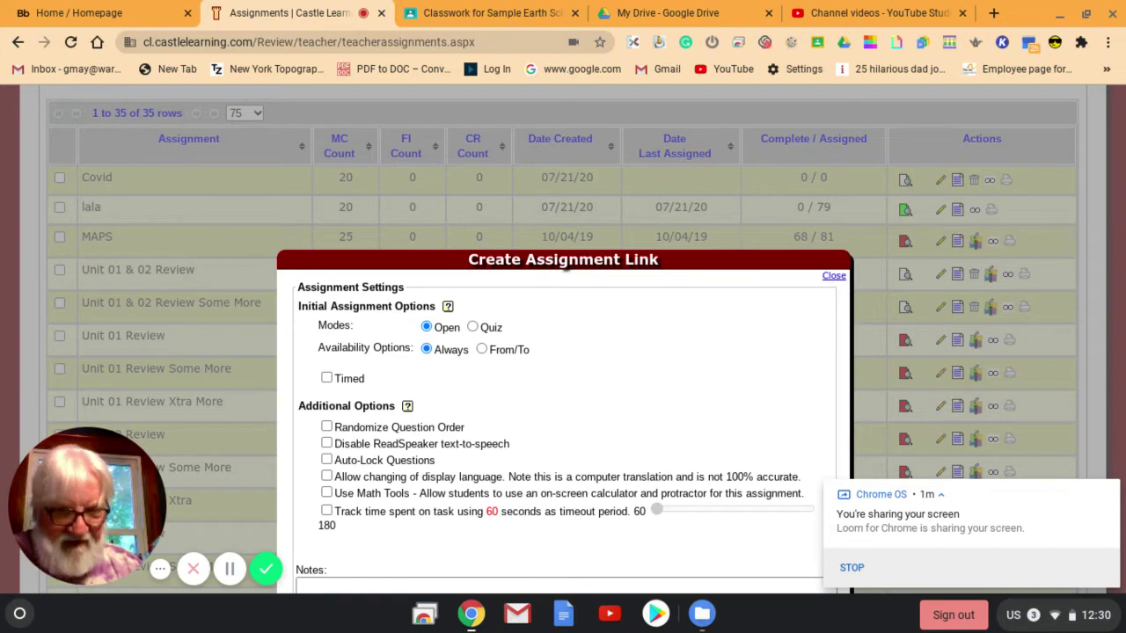
click(481, 350)
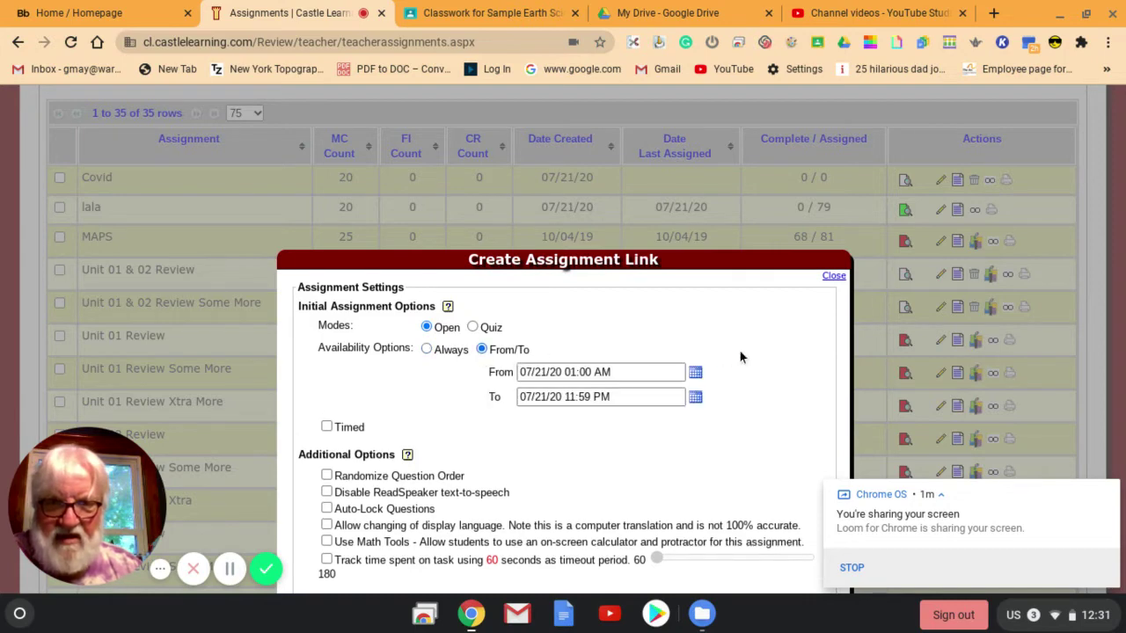
scroll(743, 351, down, 1)
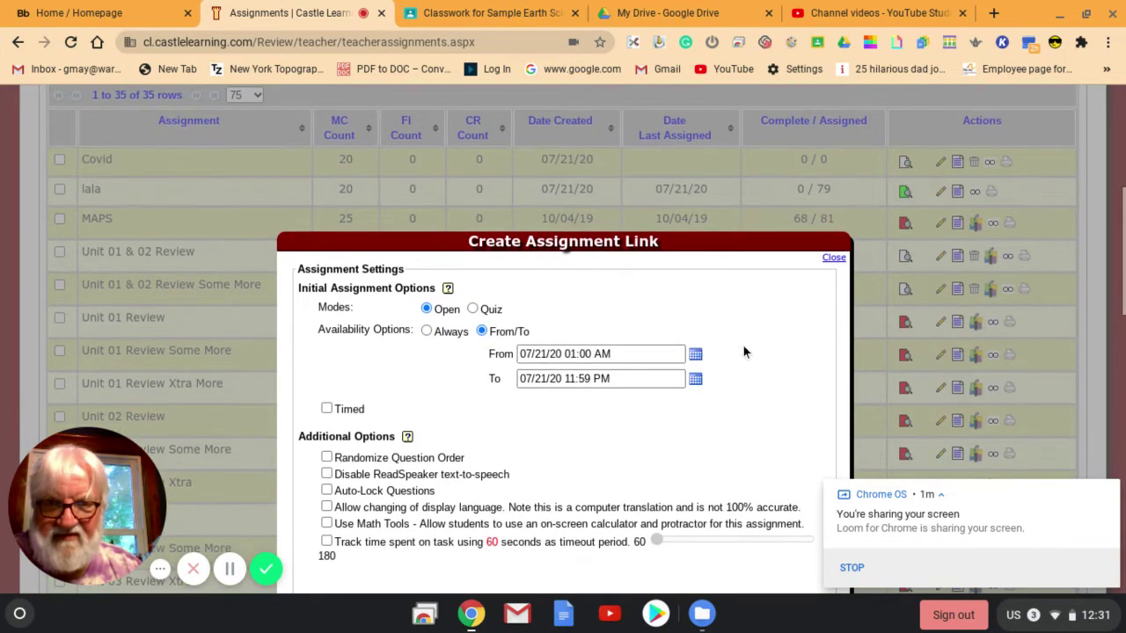
click(427, 331)
scroll(589, 343, down, 3)
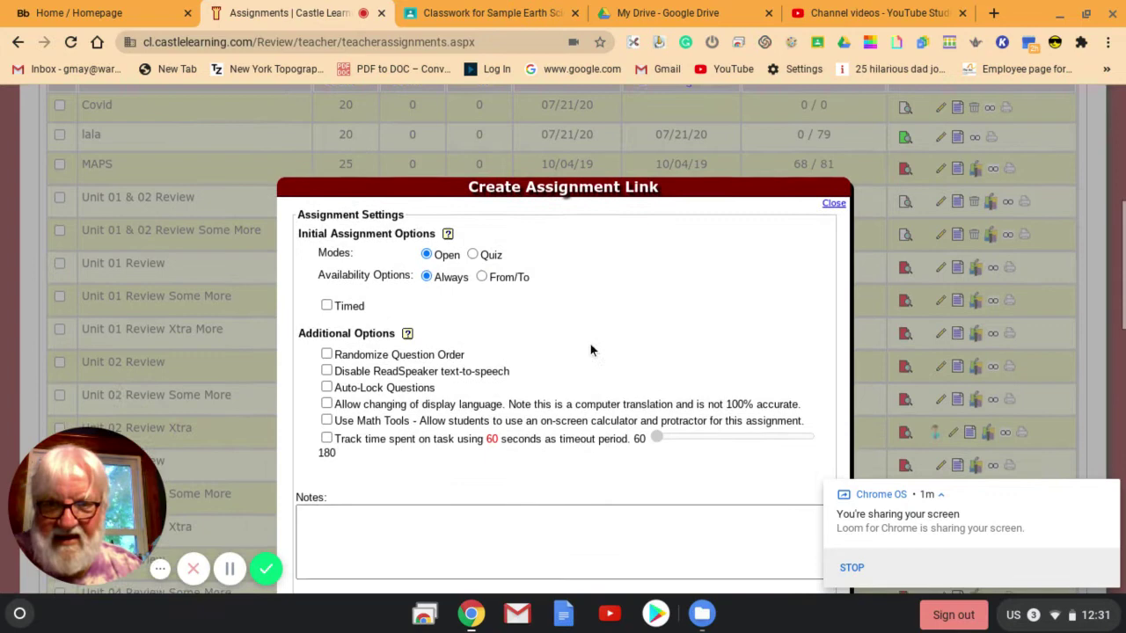
click(326, 354)
click(326, 420)
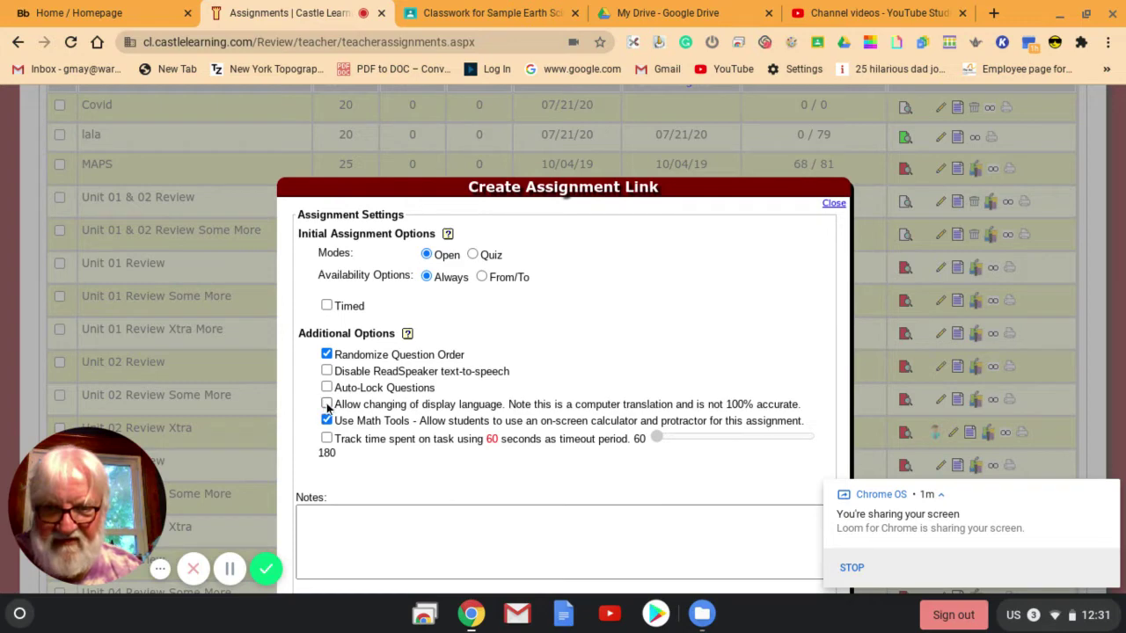
click(326, 403)
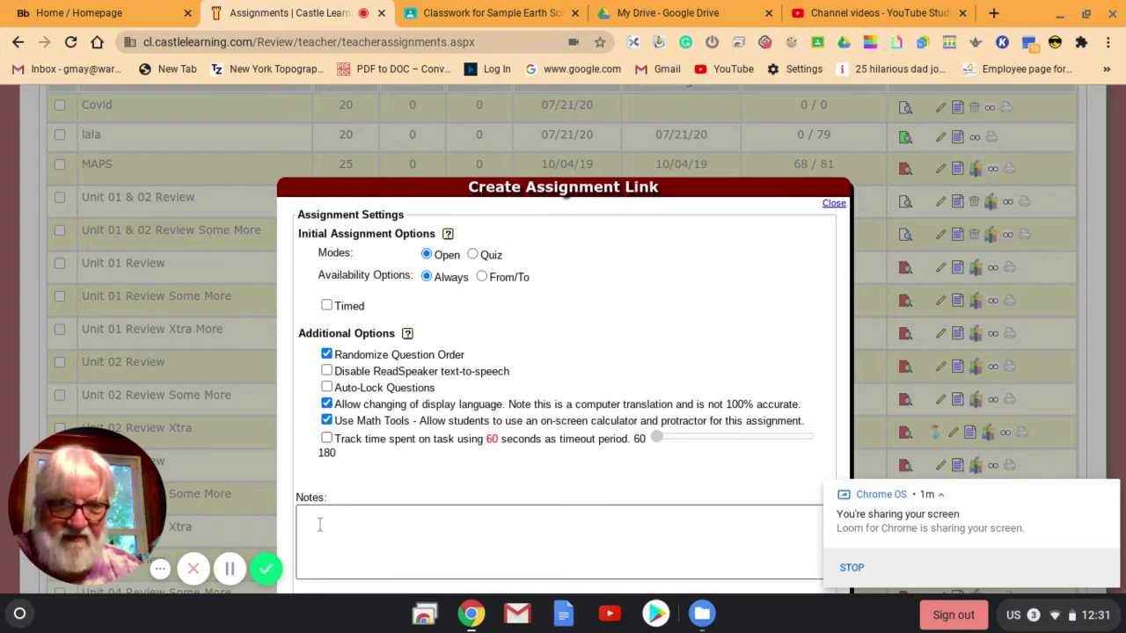
scroll(319, 524, down, 3)
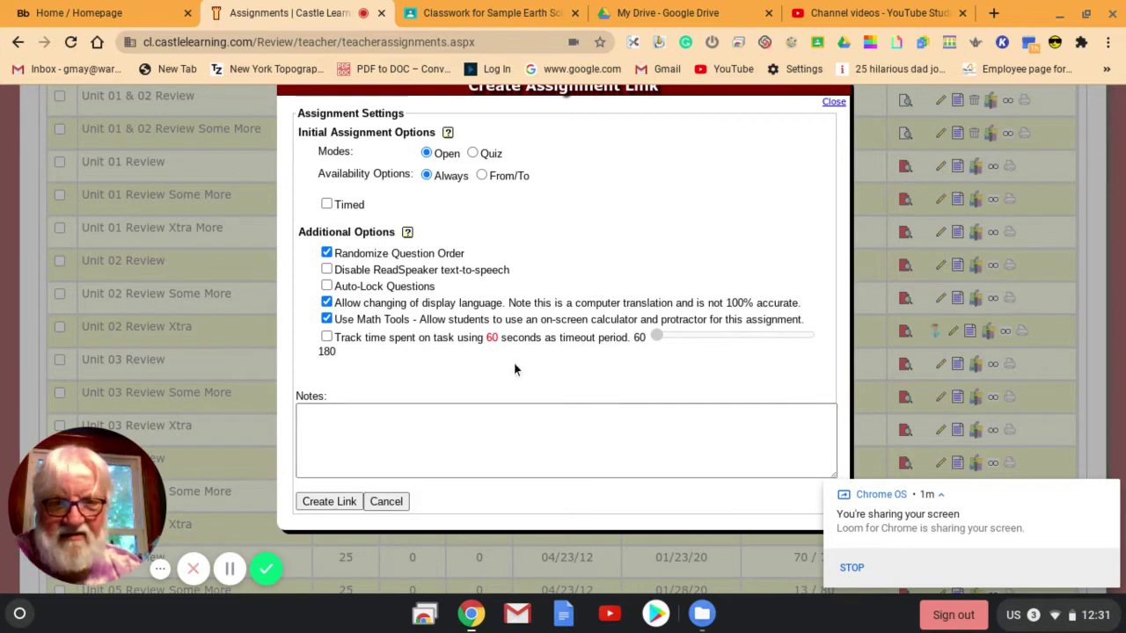
Generate the Covid assignment URL and copy it to the clipboard, dismissing the confirmation alert.
click(331, 502)
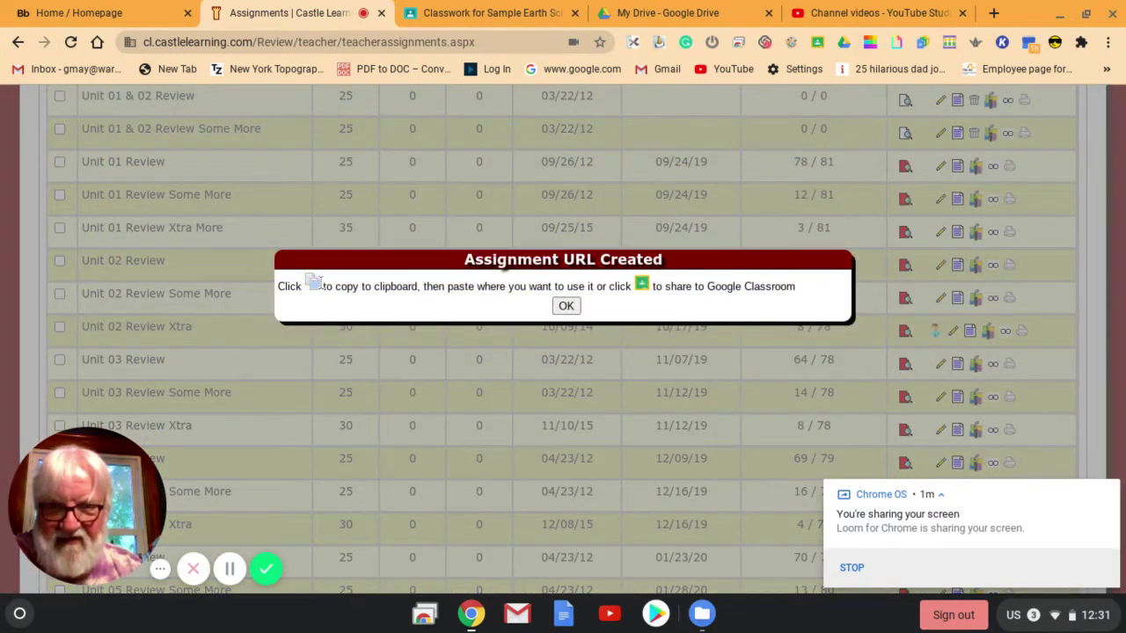
click(312, 285)
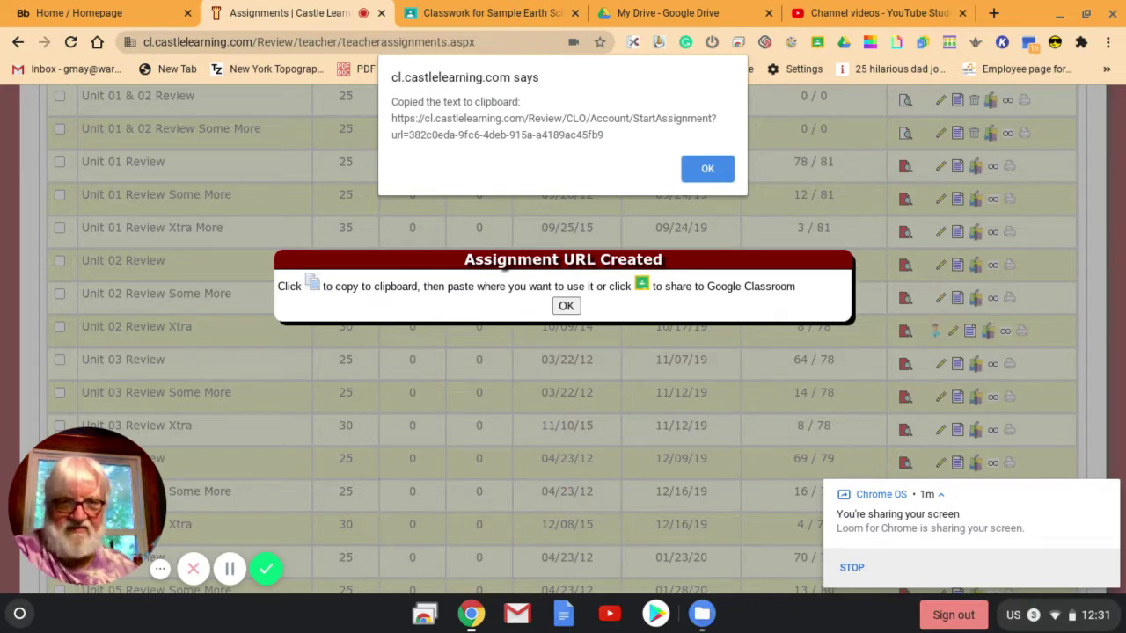
click(705, 167)
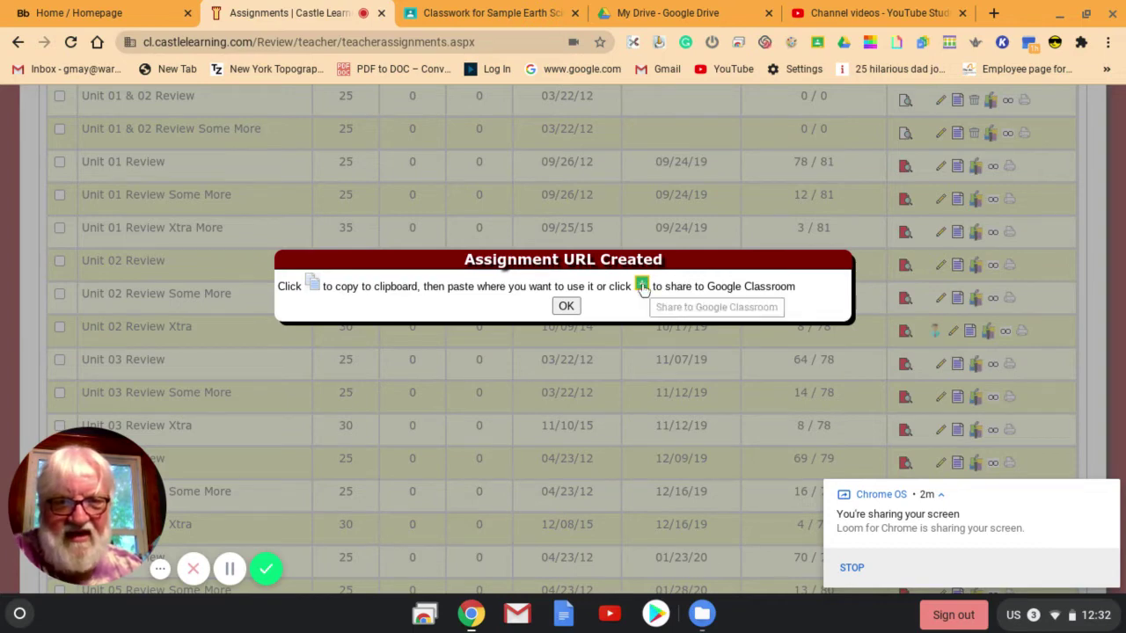
Post the assignment titled 'Covid' to the Sample Earth Science class in Google Classroom.
click(642, 286)
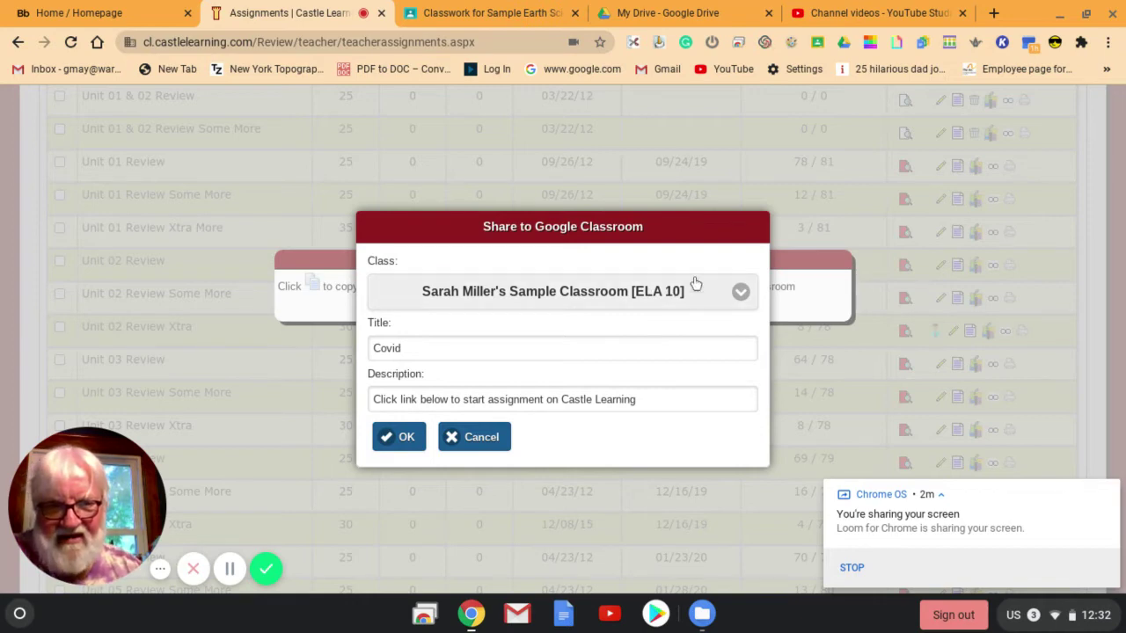
click(741, 296)
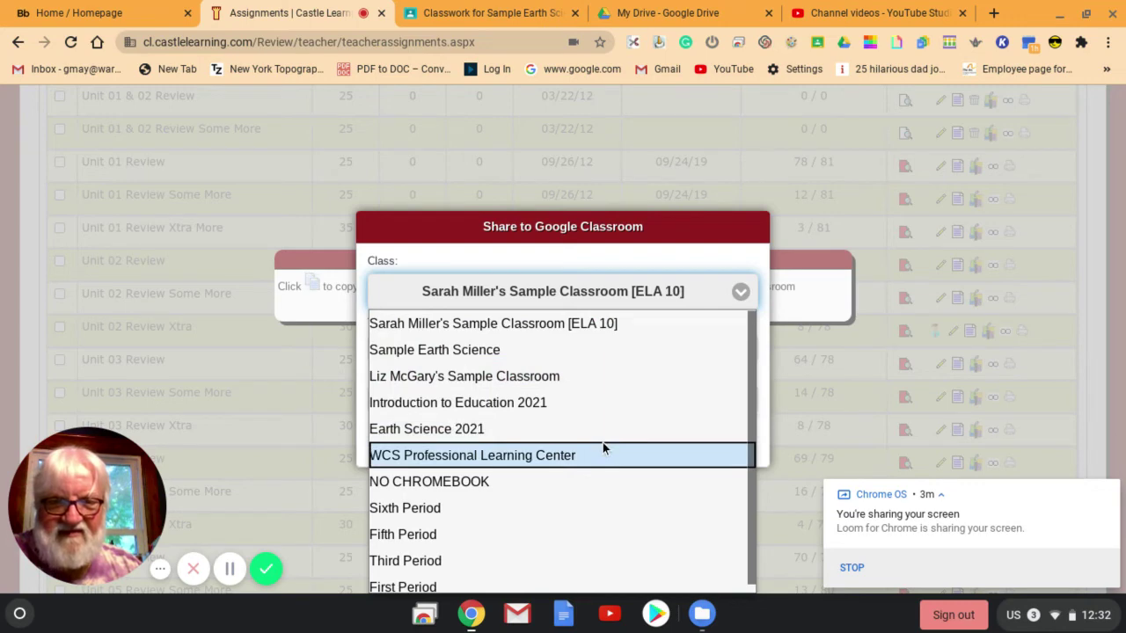
click(460, 352)
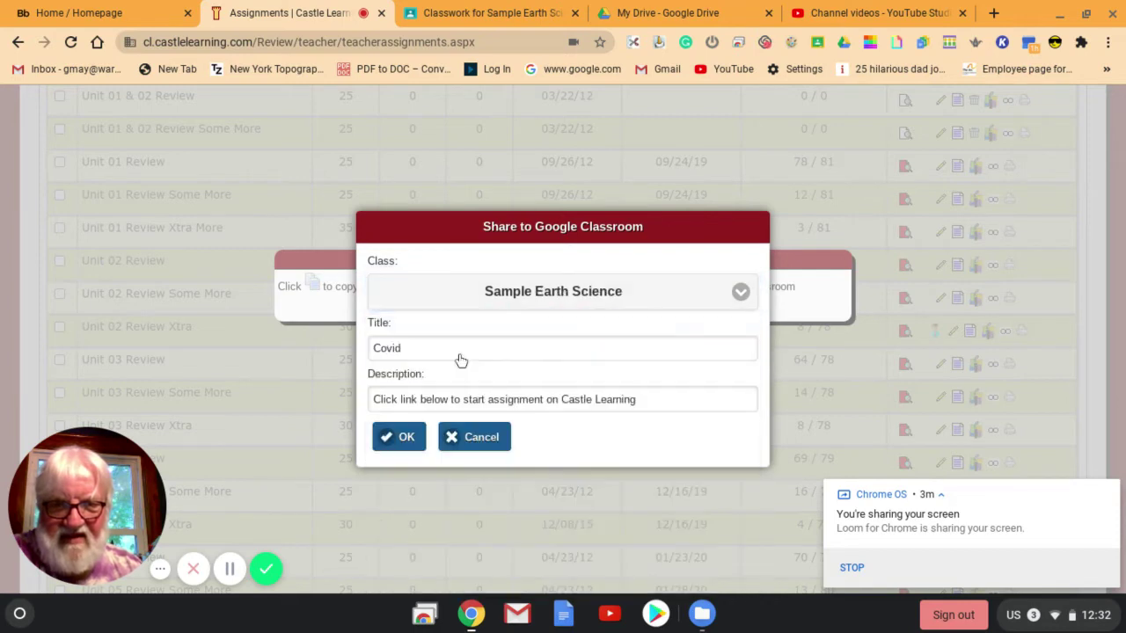
click(406, 440)
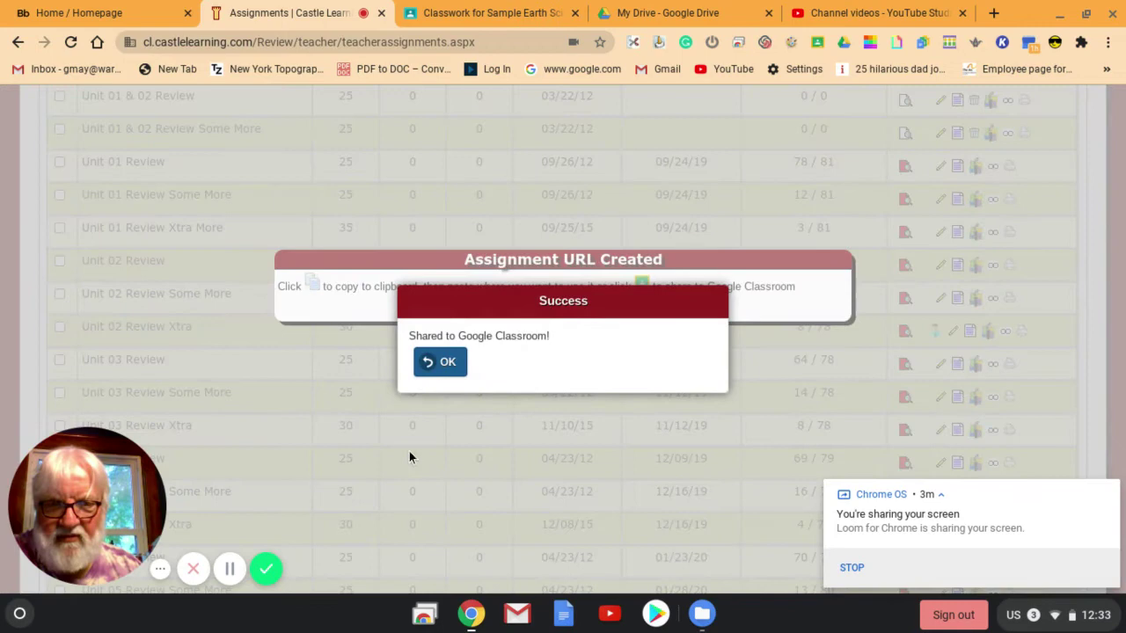
click(446, 364)
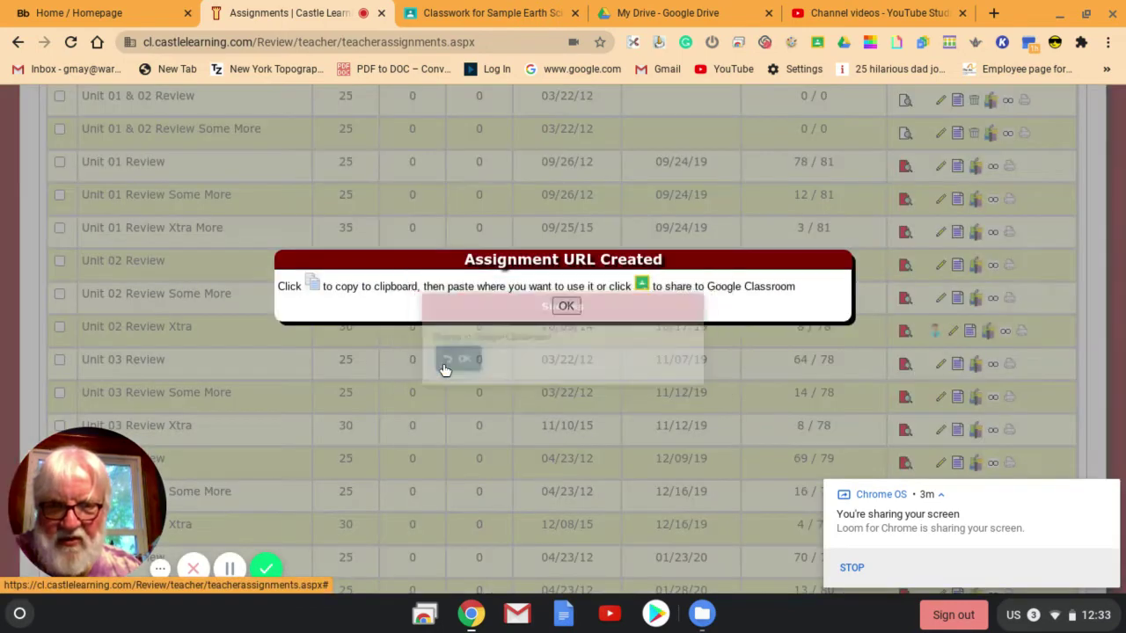
Show all Intro to Earth assignments on the Classwork page, then return to the Covid post at the top.
click(498, 19)
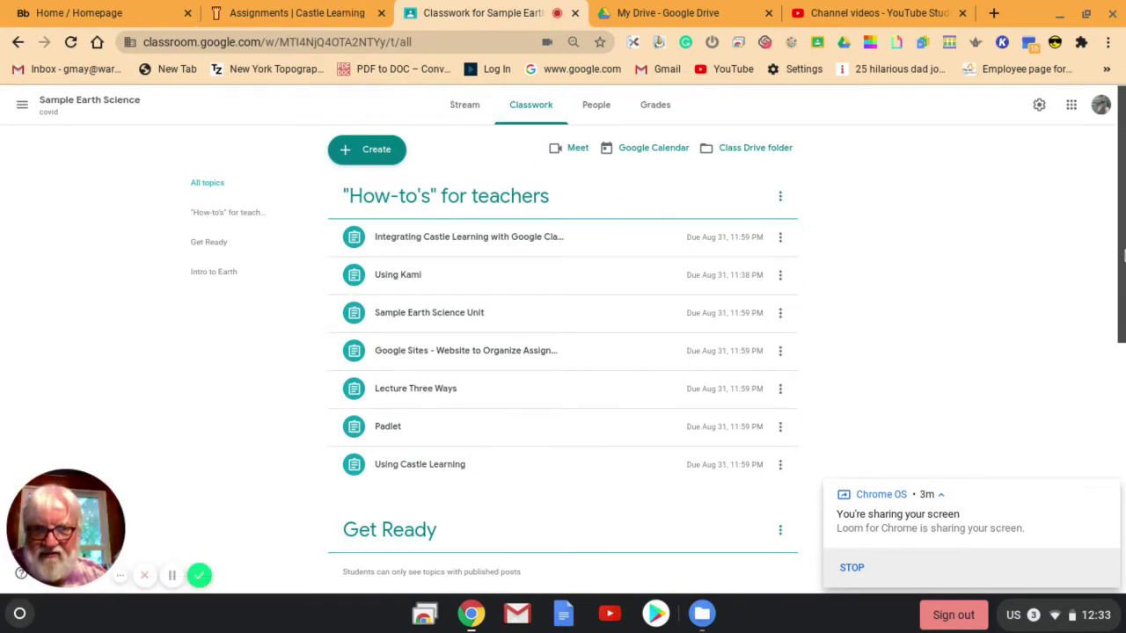
drag(1123, 255, 1123, 550)
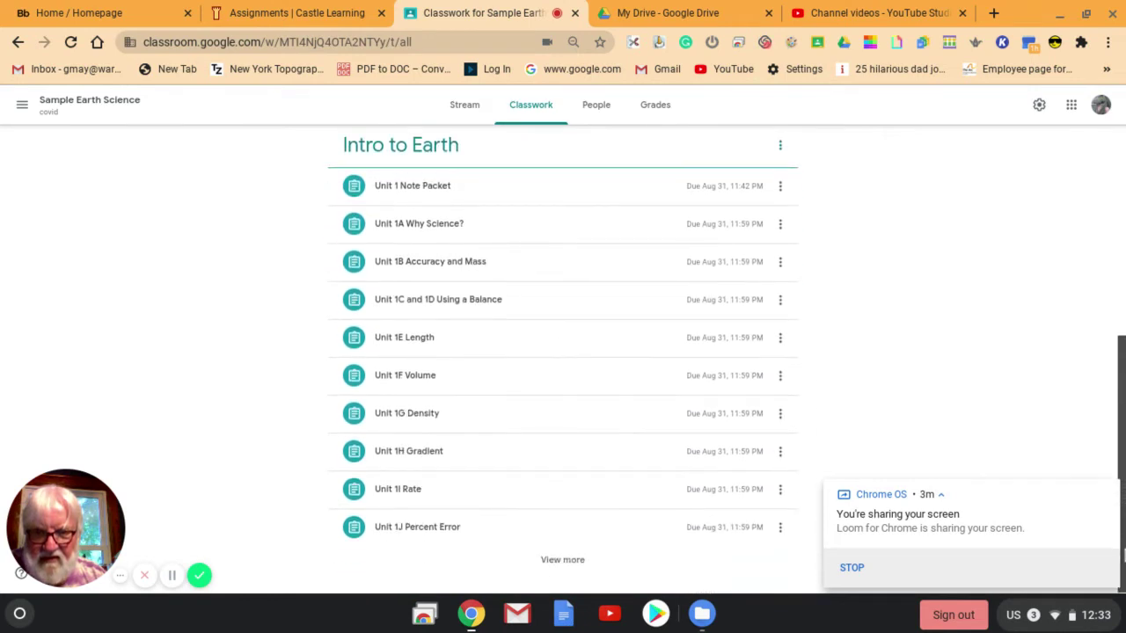
click(563, 560)
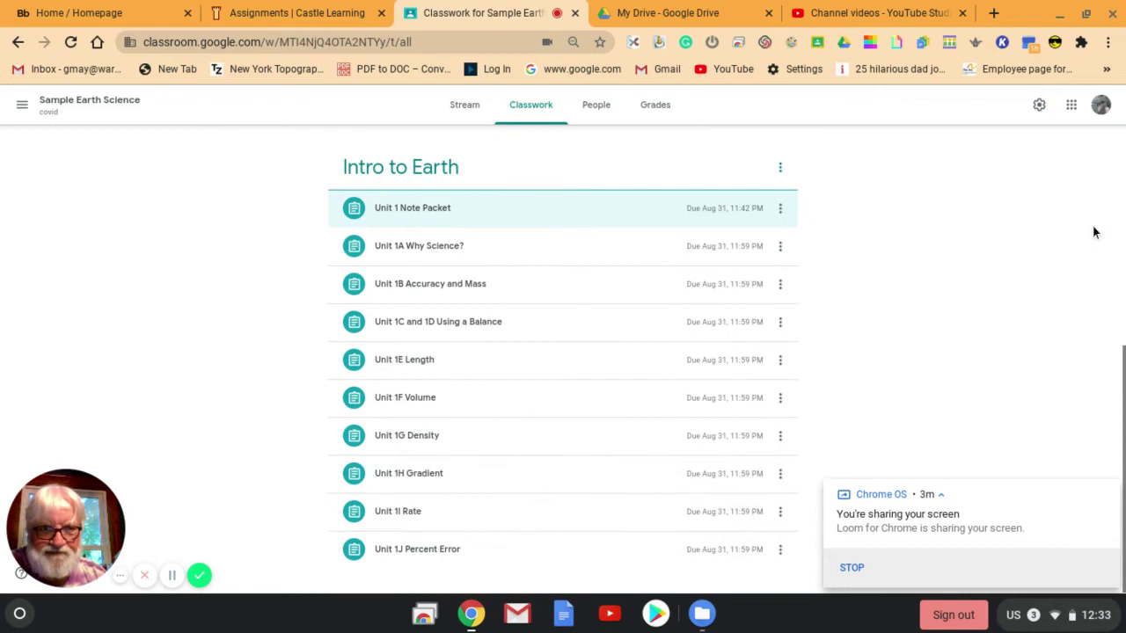
drag(1120, 359, 1123, 474)
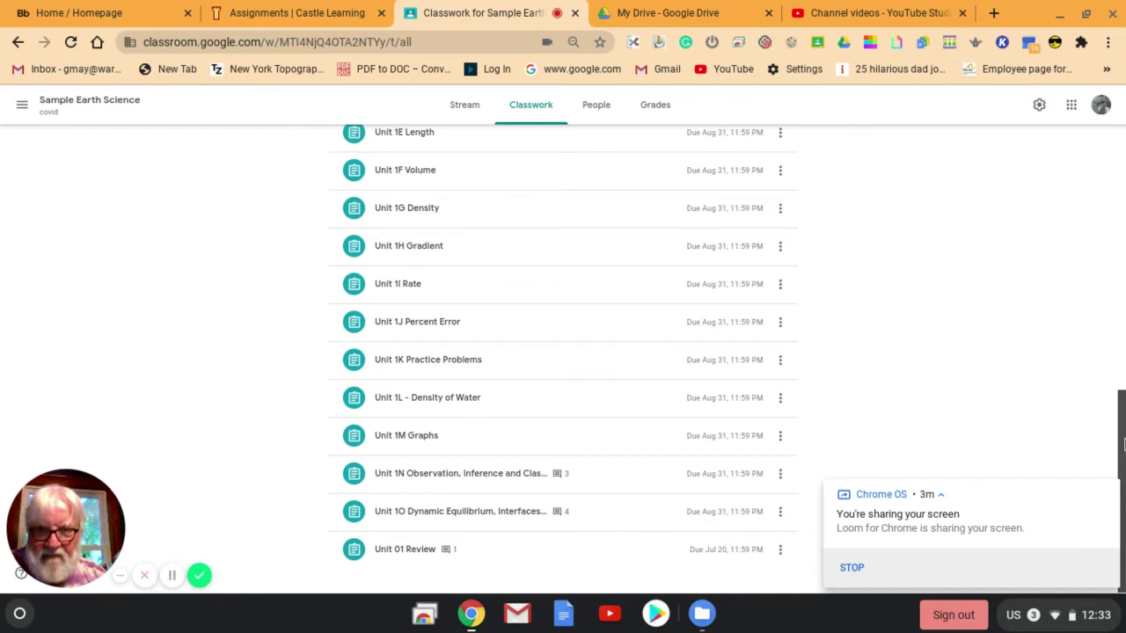
drag(1123, 444, 1090, 112)
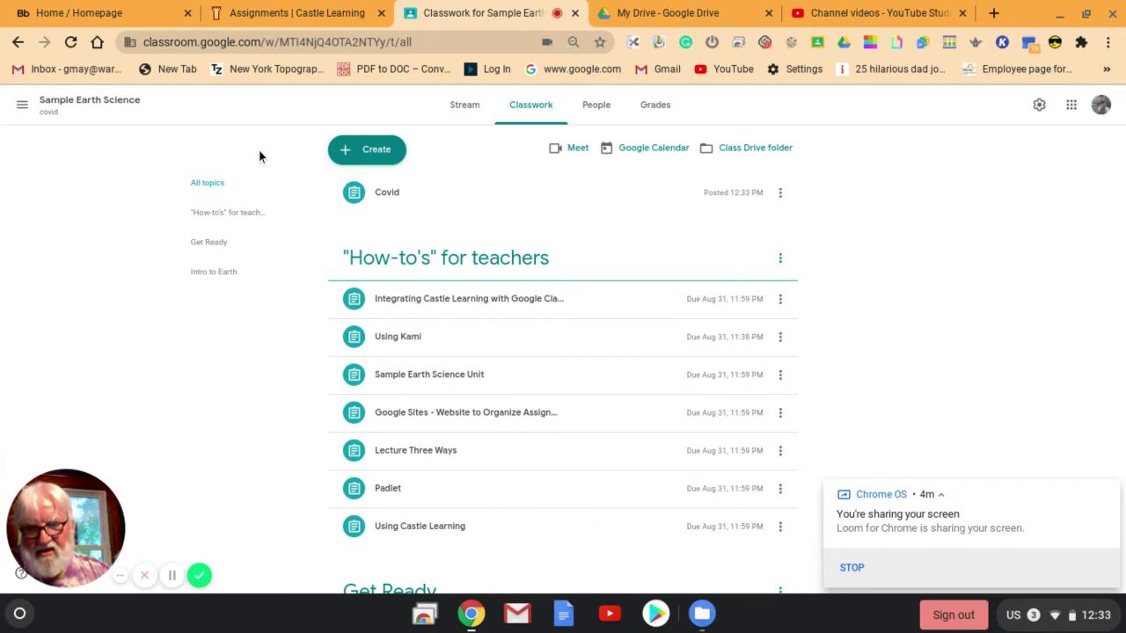
Open the Covid assignment's edit form in Google Classroom.
click(779, 200)
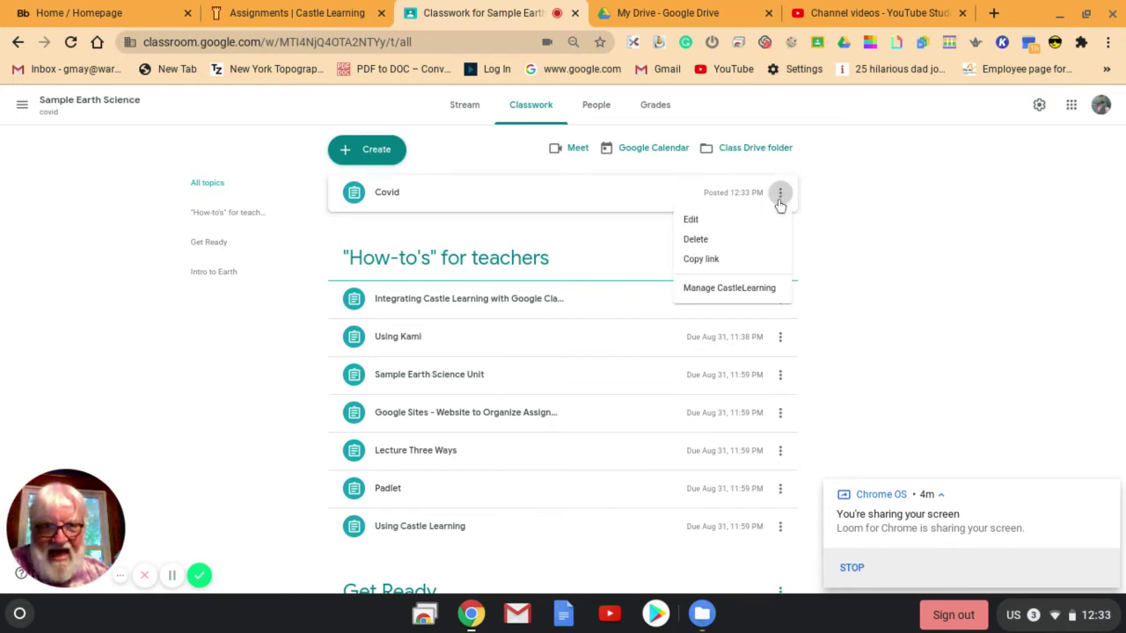
click(714, 227)
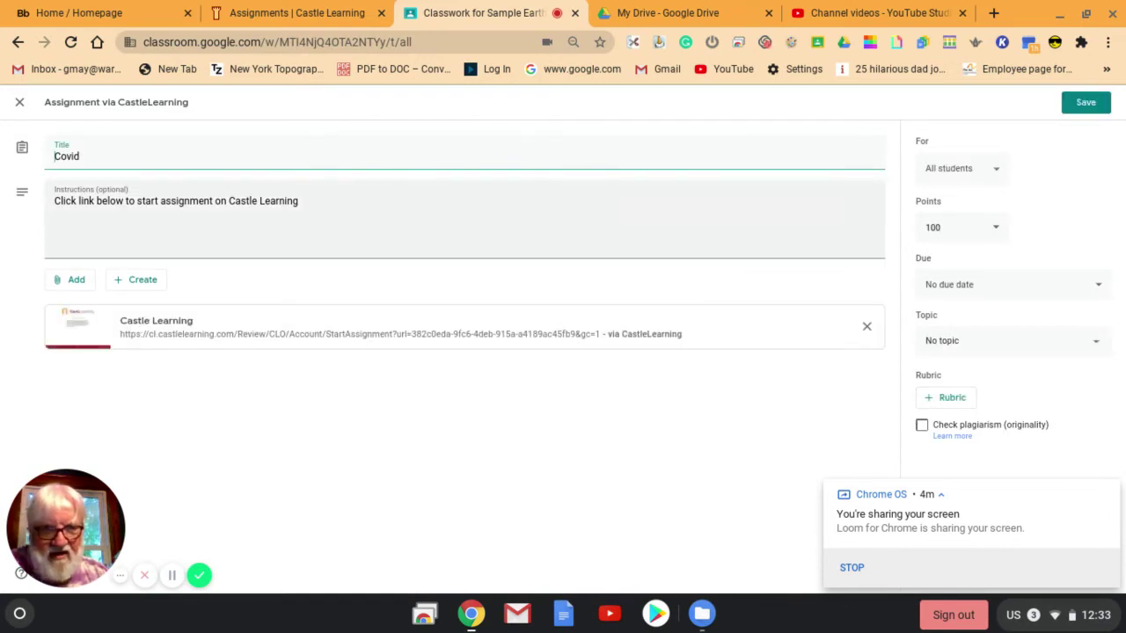
click(1095, 353)
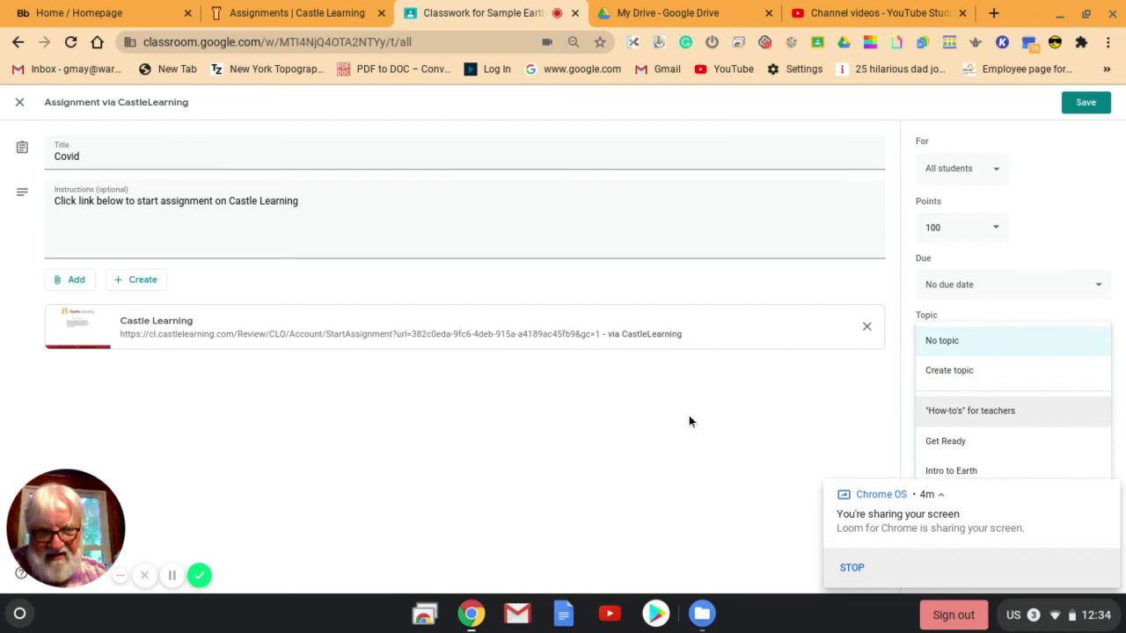
Set the due date to Thursday, Aug 20, 2020 at 11:59 PM.
click(1099, 286)
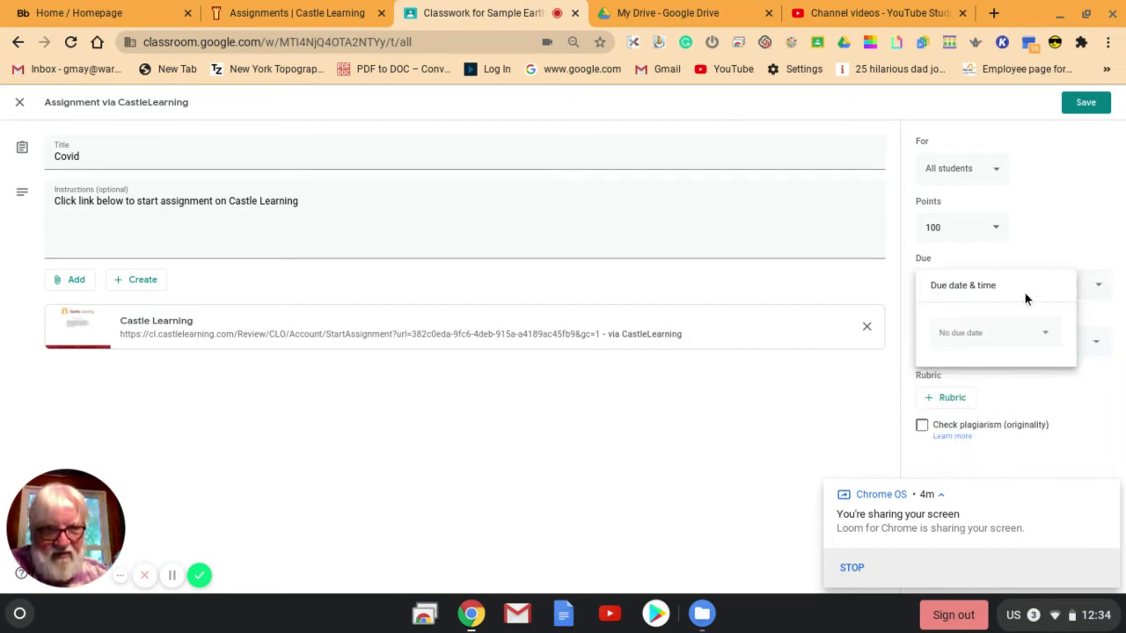
click(1051, 334)
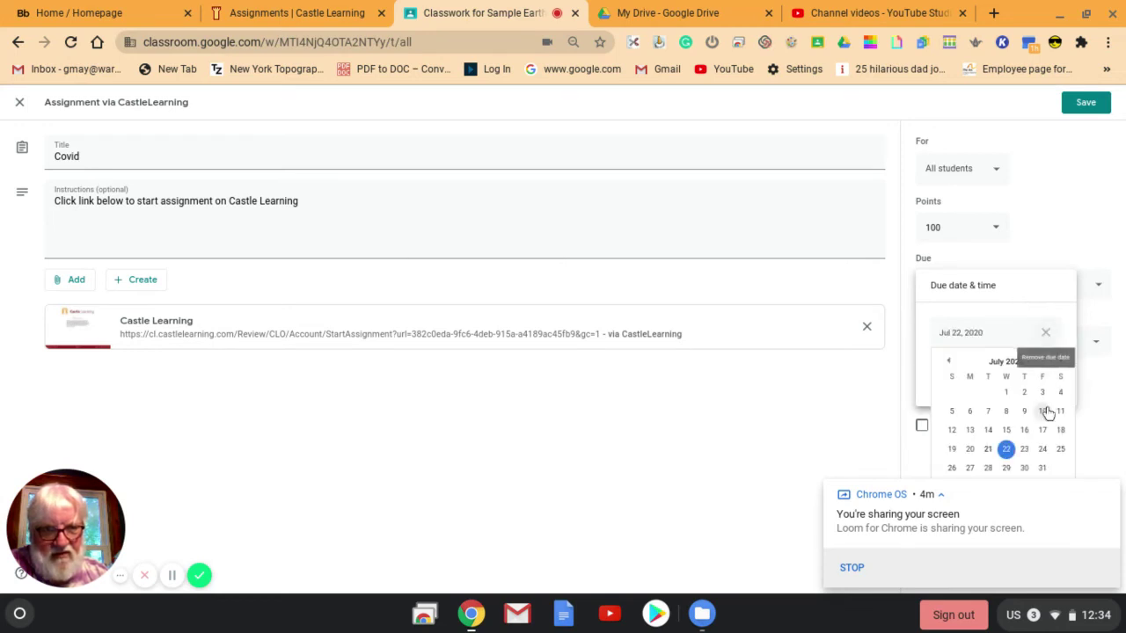
click(1061, 361)
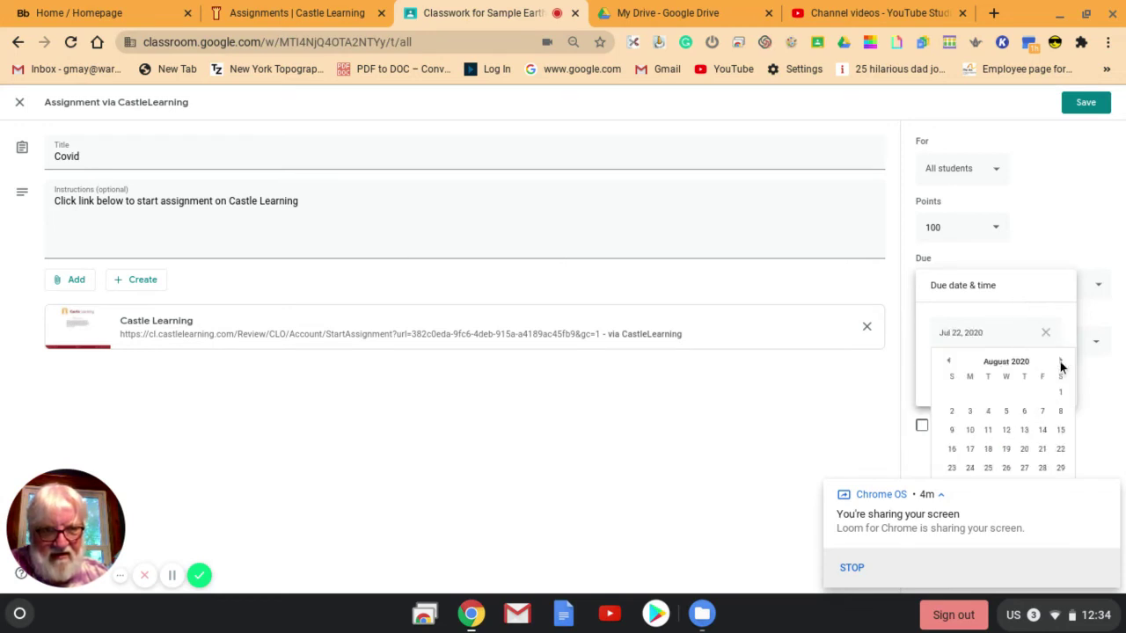
click(1024, 448)
click(1012, 379)
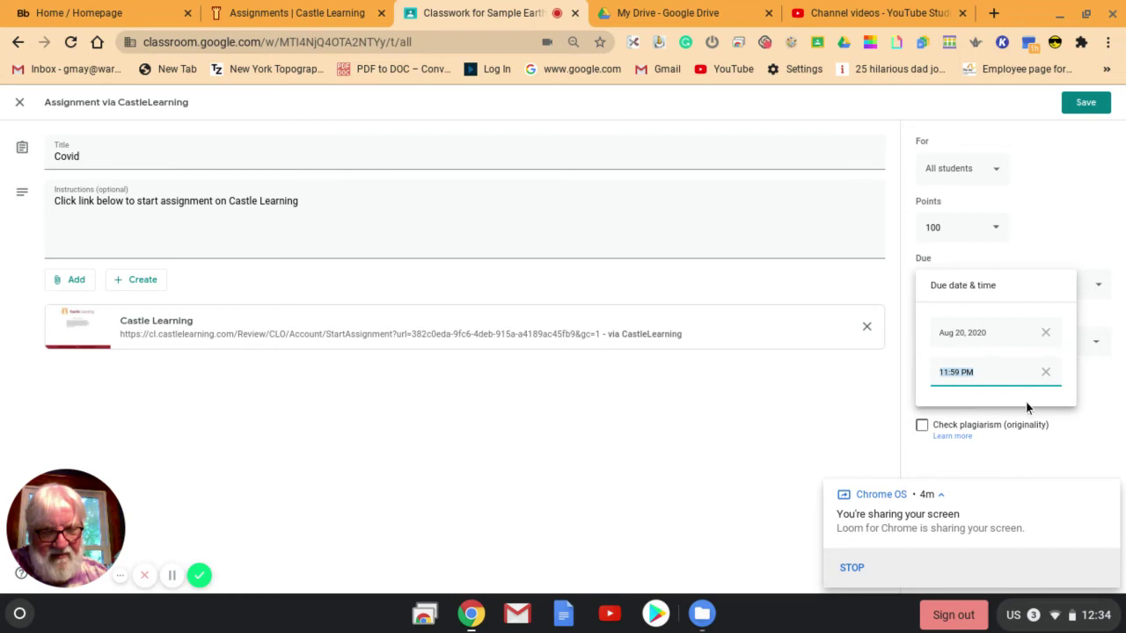
click(843, 456)
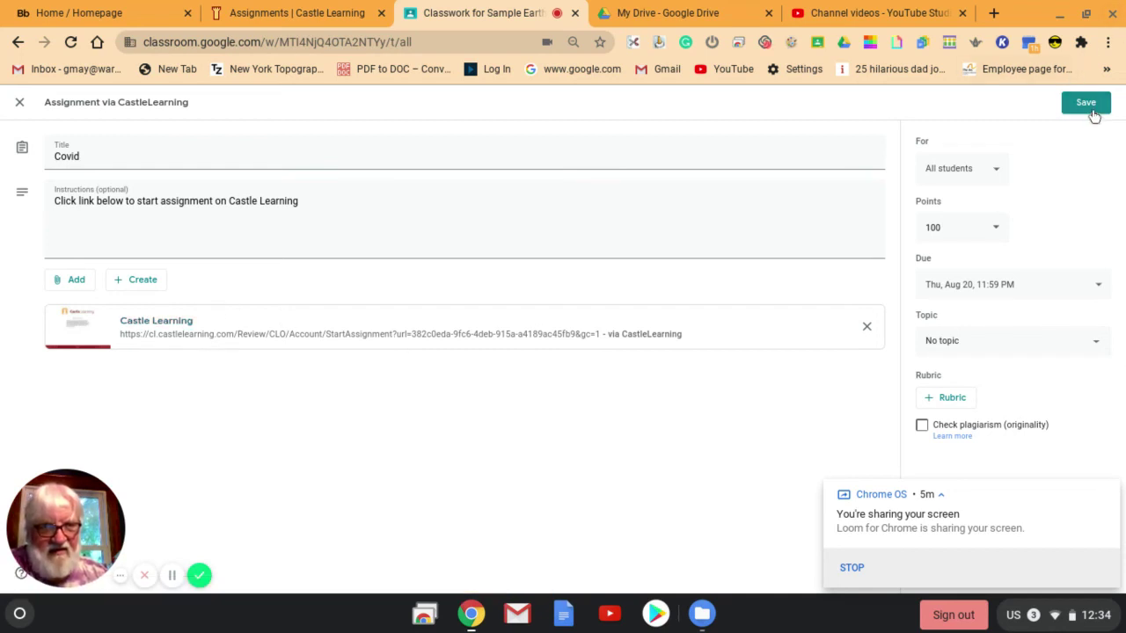
Move the Covid assignment to the "How-to's" for teachers topic, save, and review the Classwork list.
click(1097, 352)
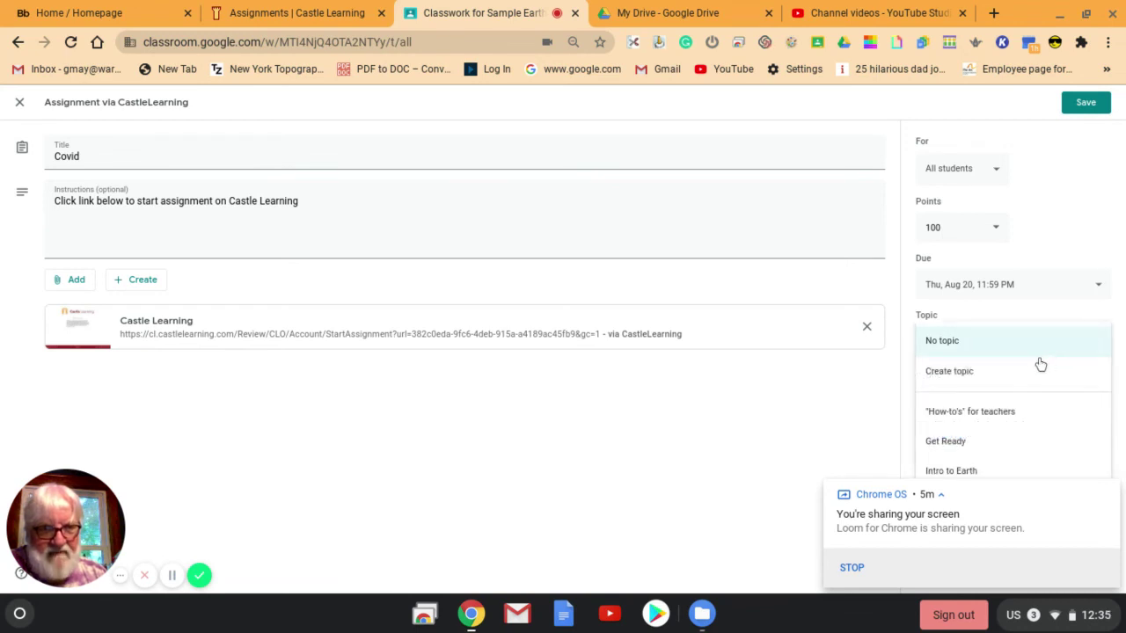
click(986, 421)
click(1084, 107)
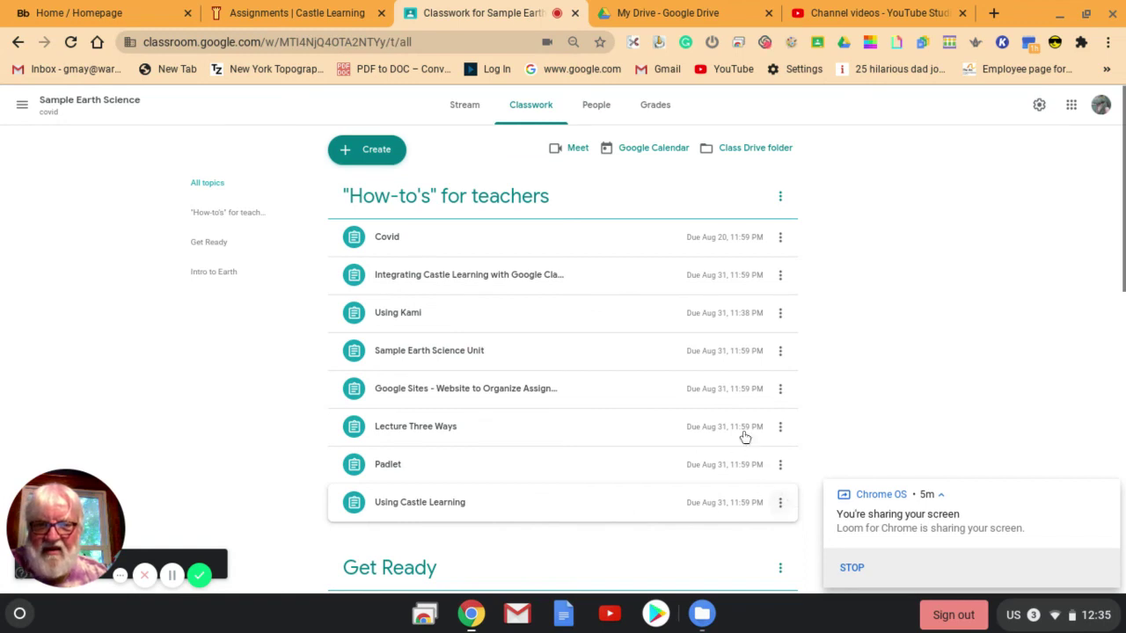
scroll(981, 309, down, 1)
scroll(982, 309, down, 1)
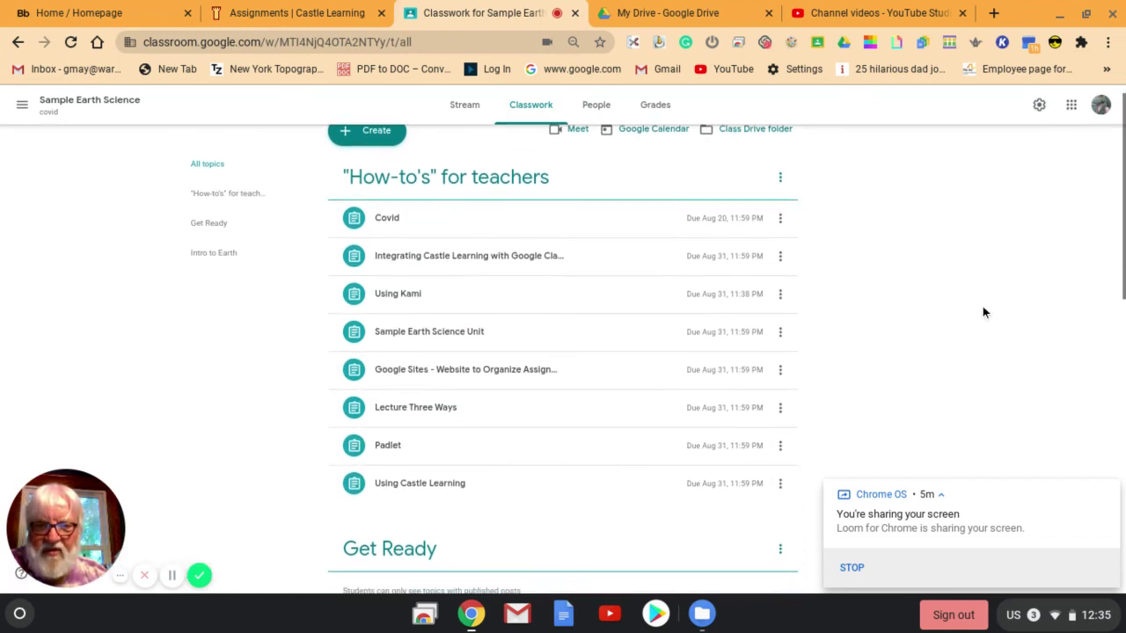
scroll(983, 309, down, 2)
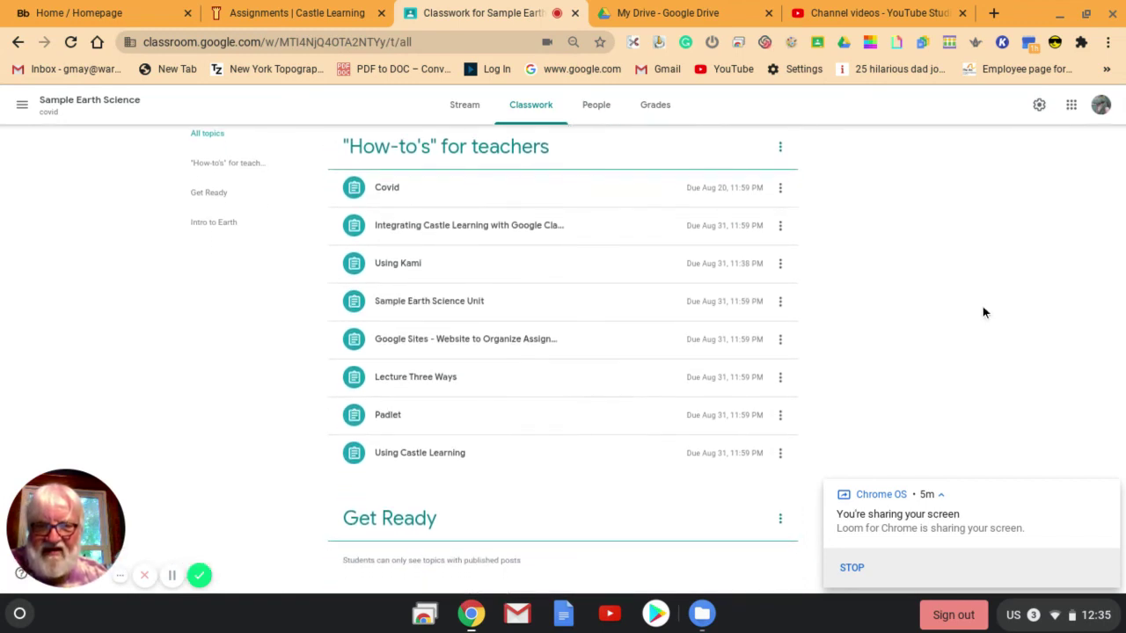